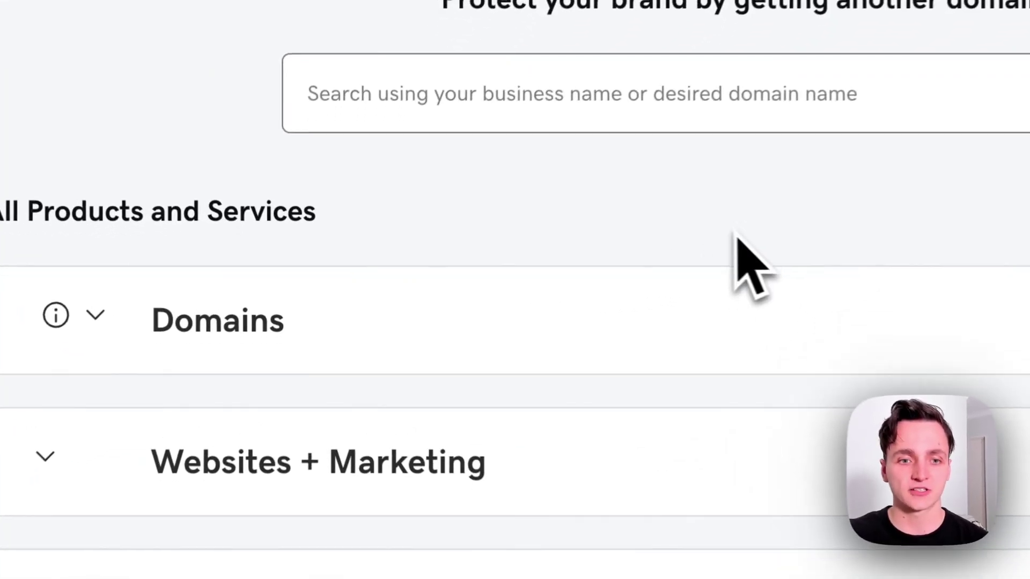
# Expand Web Hosting in GoDaddy to reach the zbr.5e5.mytemp.website hosting entry.
pyautogui.scroll(-5, 517, 276)
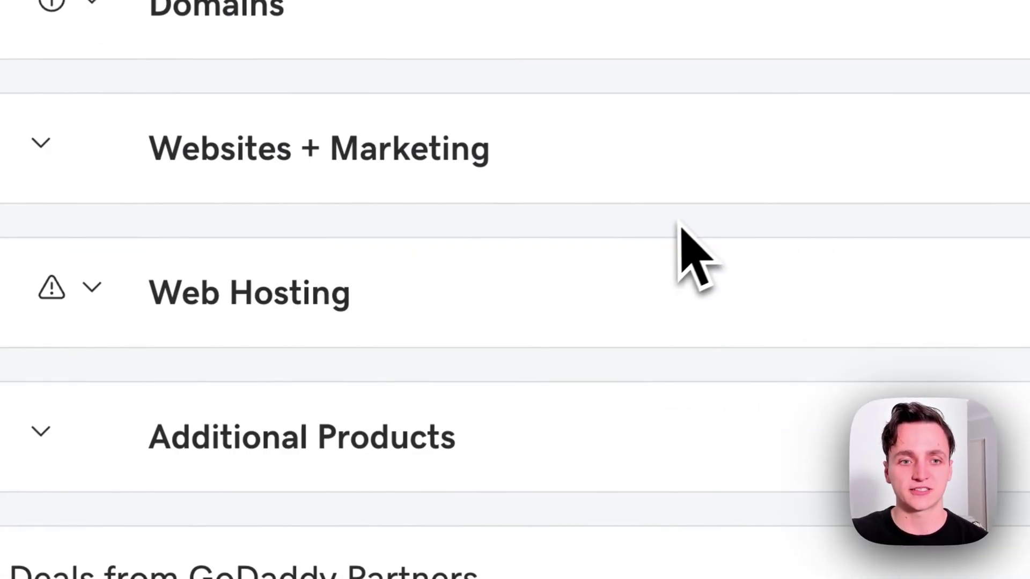
pyautogui.click(265, 289)
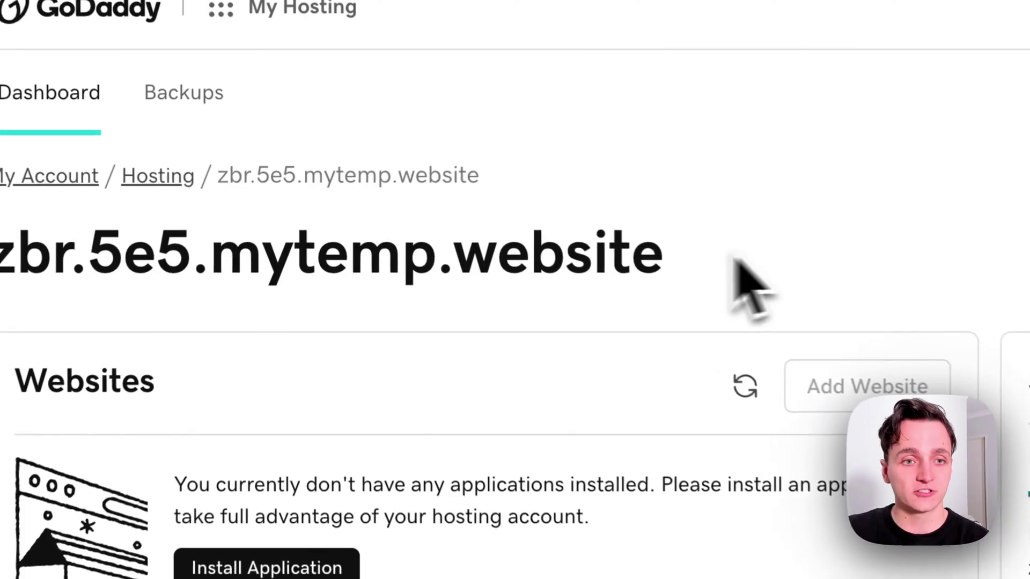
pyautogui.moveTo(519, 222); pyautogui.dragTo(148, 224)
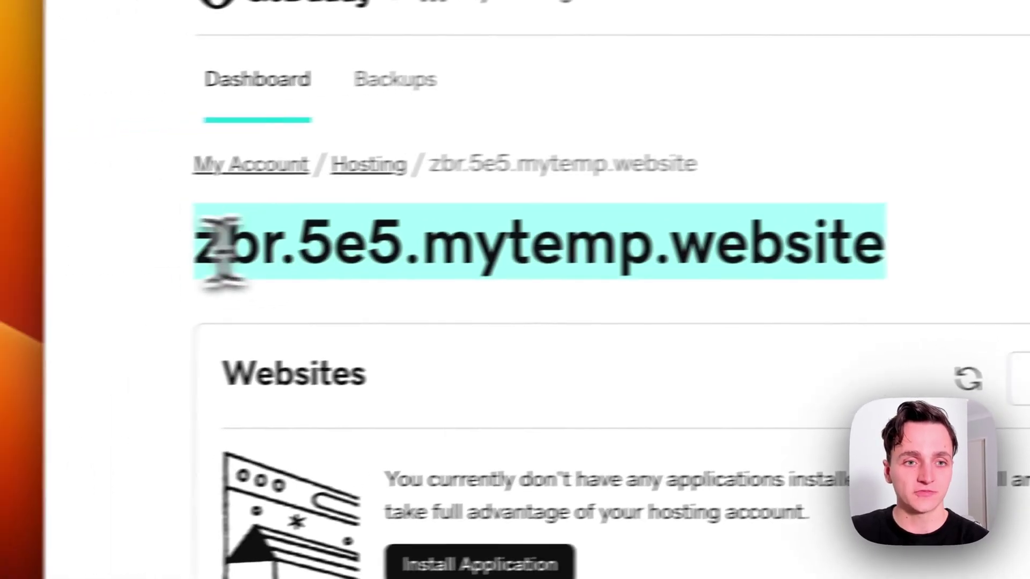
pyautogui.click(204, 249)
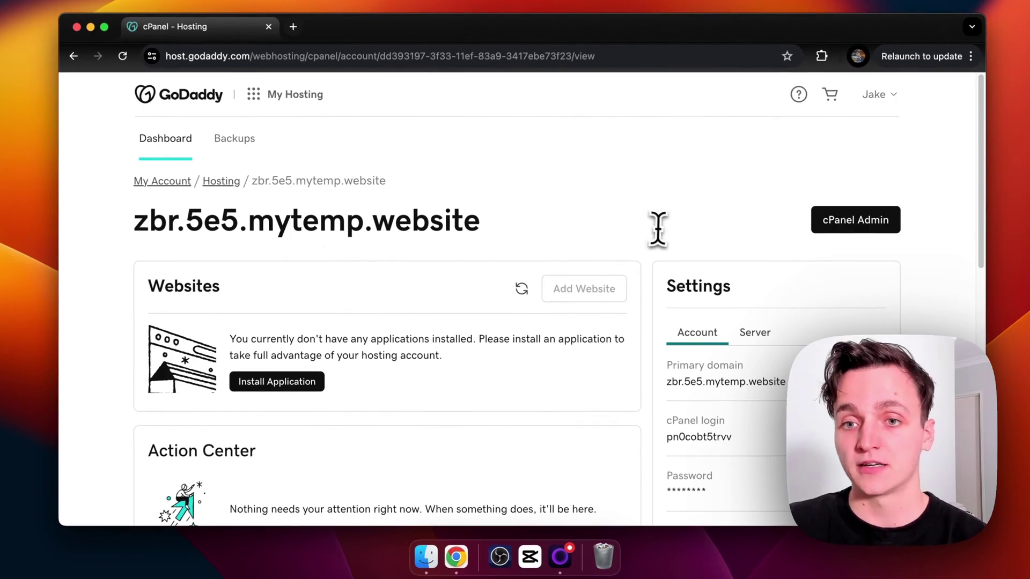
# Launch cPanel Admin for the zbr.5e5.mytemp.website hosting account.
pyautogui.click(878, 224)
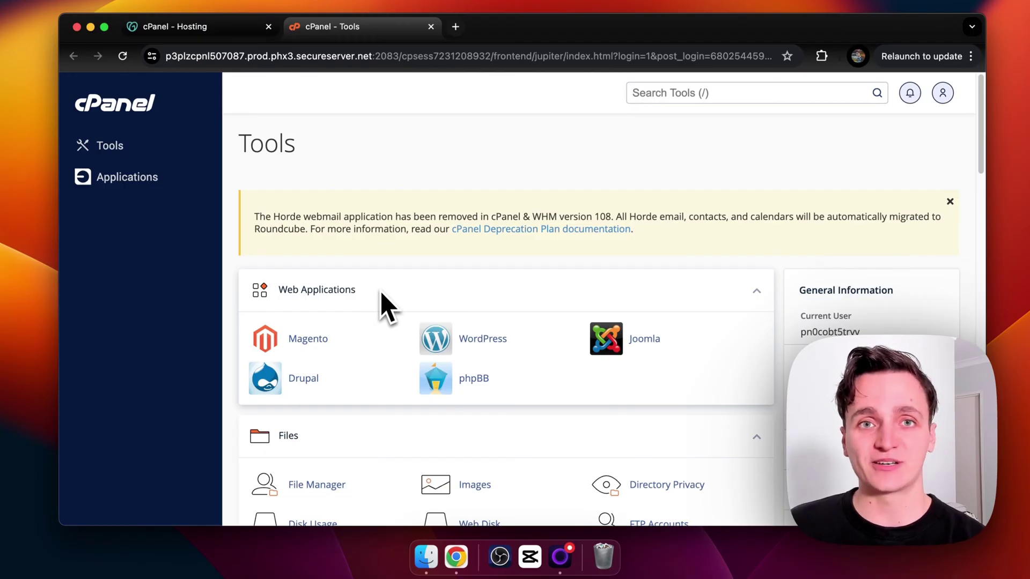
pyautogui.scroll(-3, 382, 290)
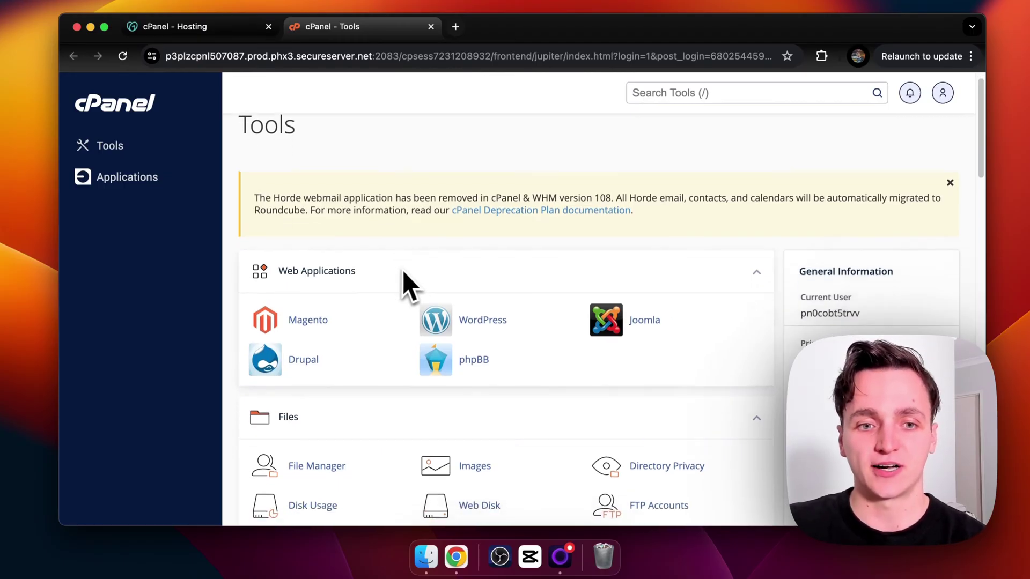
# Upload the local index.html into public_html through File Manager's upload page.
pyautogui.click(334, 401)
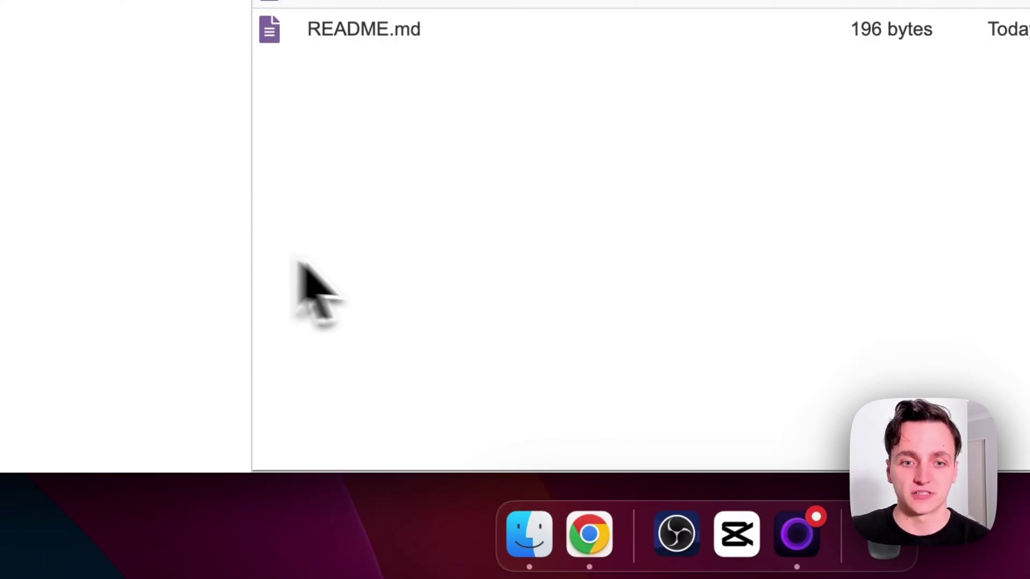
pyautogui.click(550, 536)
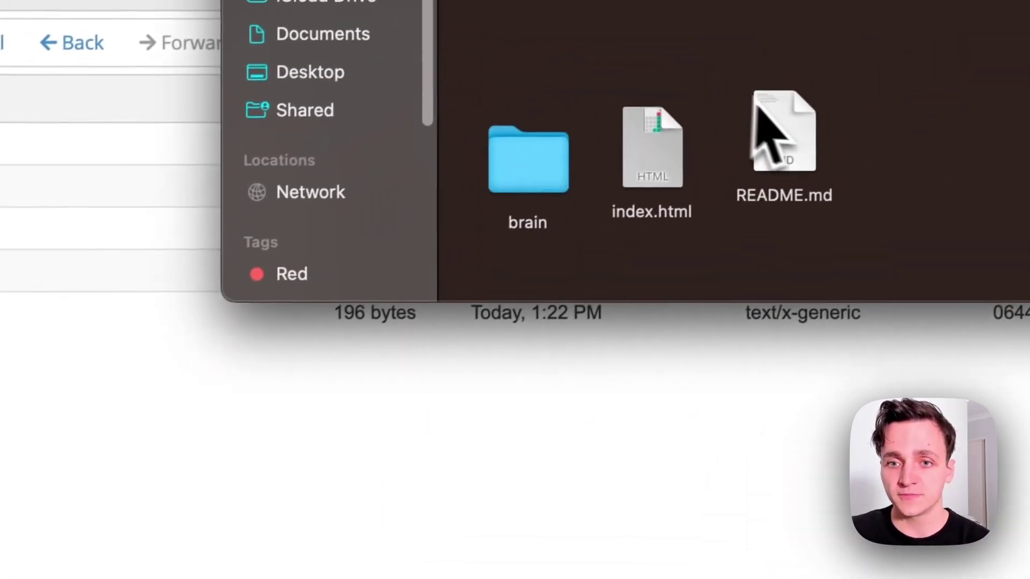
pyautogui.click(575, 436)
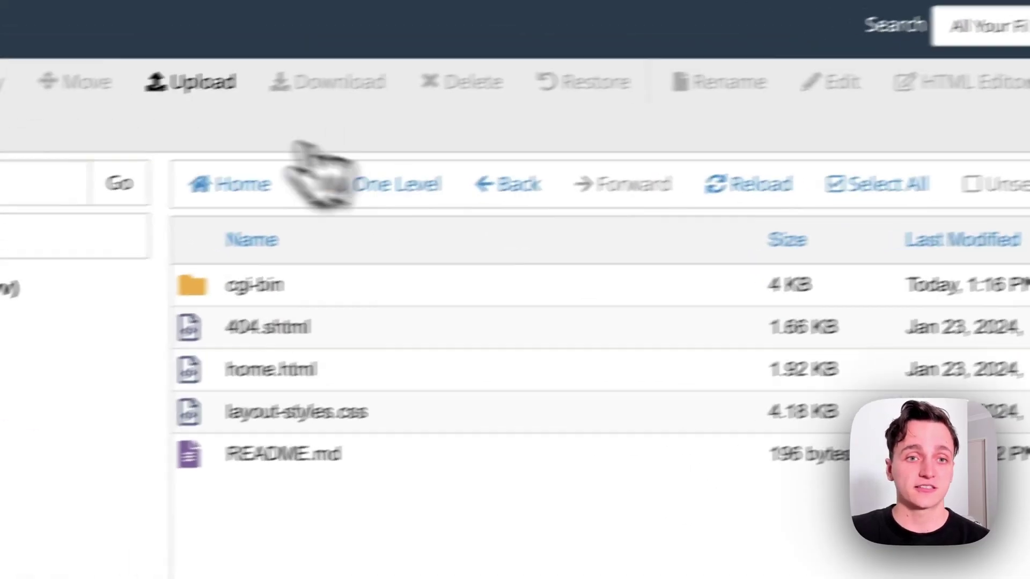
pyautogui.click(193, 84)
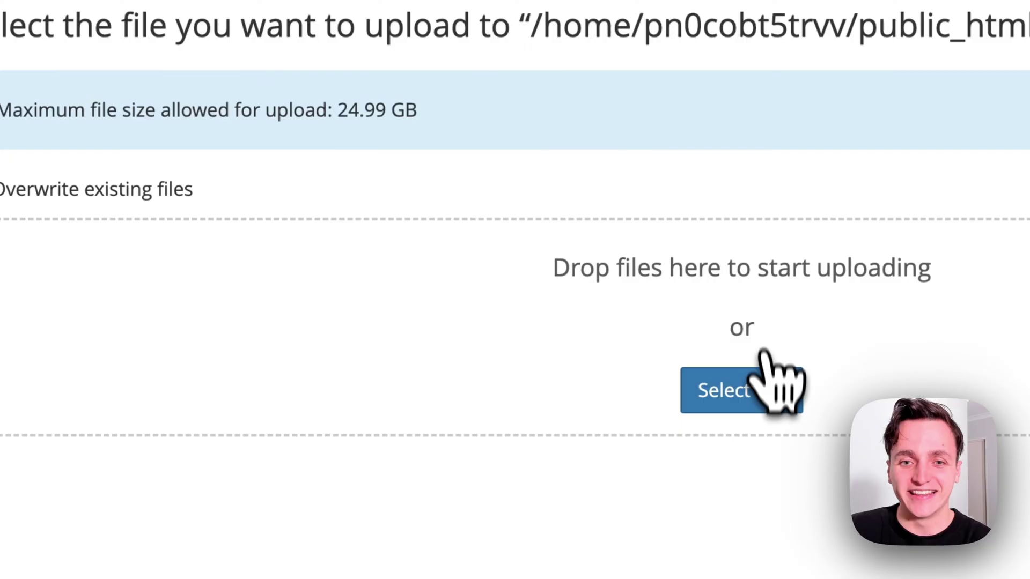
pyautogui.click(548, 578)
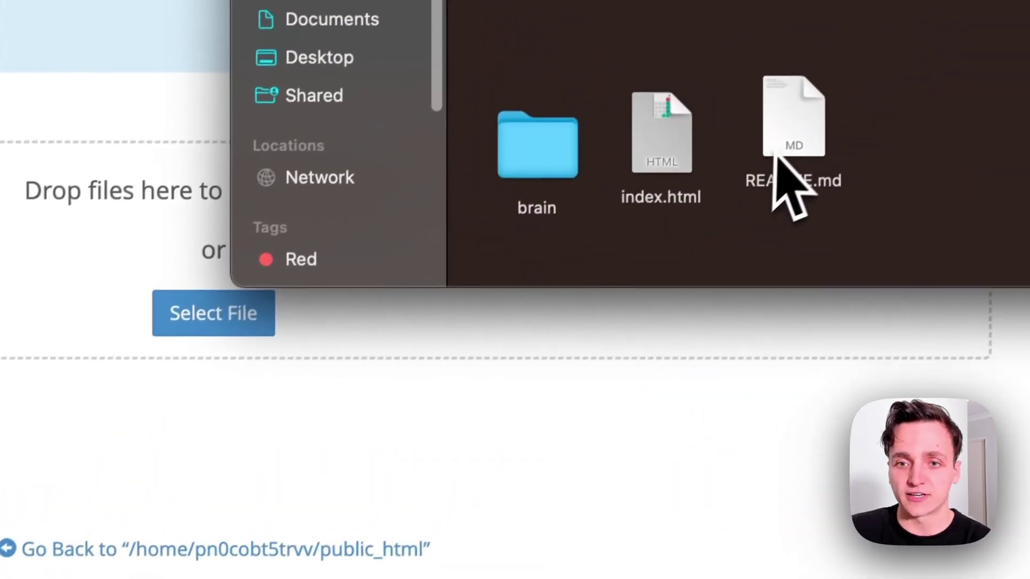
pyautogui.moveTo(664, 155); pyautogui.dragTo(158, 332)
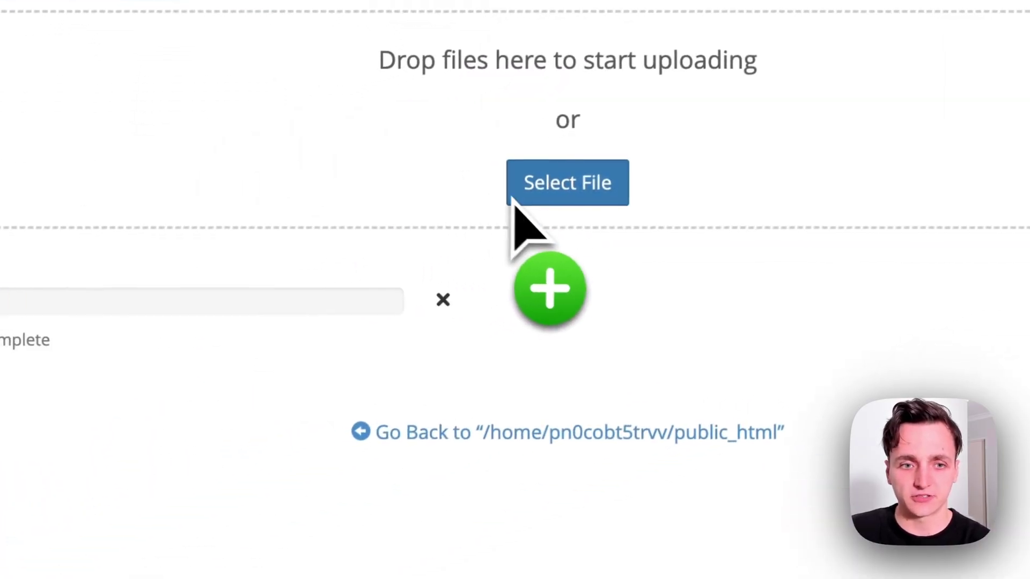
pyautogui.click(552, 435)
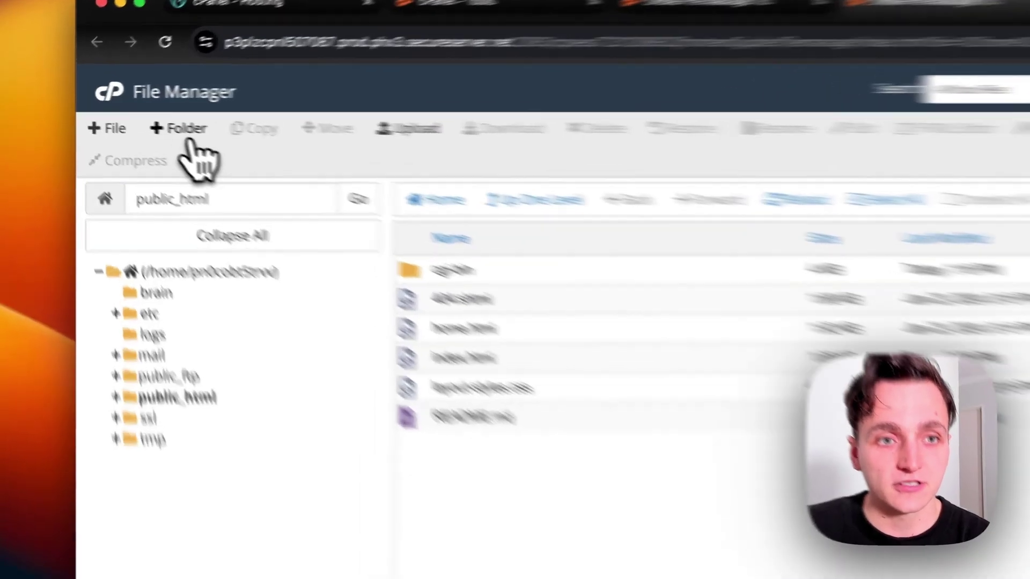
# Create a folder named brain in public_html and open it.
pyautogui.click(133, 118)
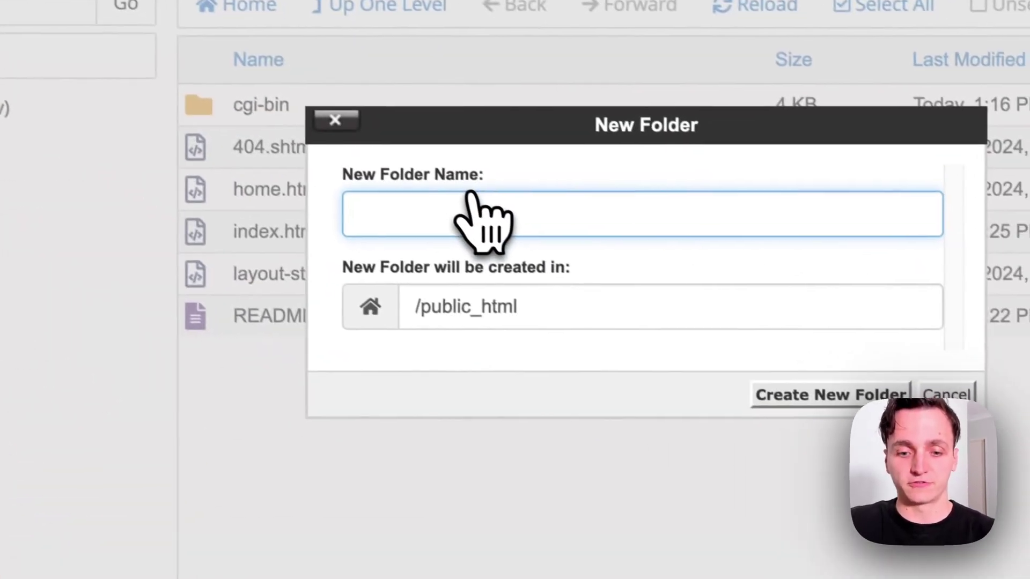
pyautogui.write('brain')
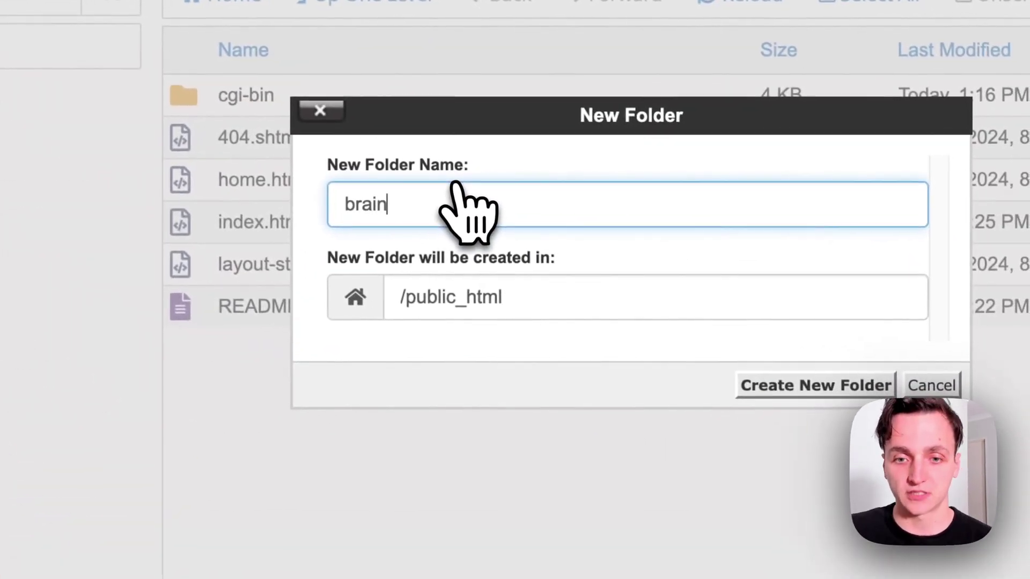
pyautogui.click(766, 384)
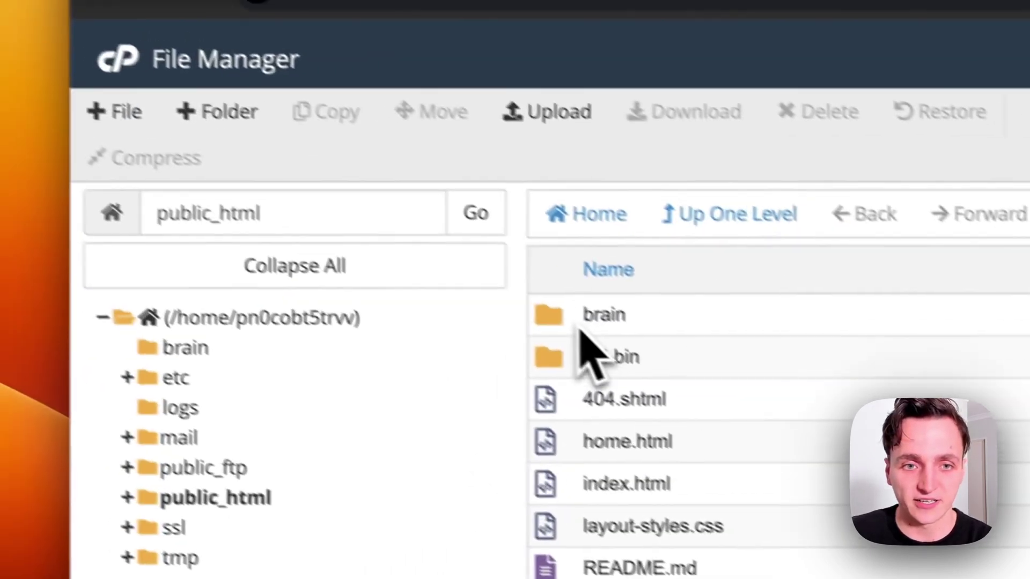
pyautogui.doubleClick(238, 95)
# Inside brain, create the css, js and img subfolders.
pyautogui.click(263, 138)
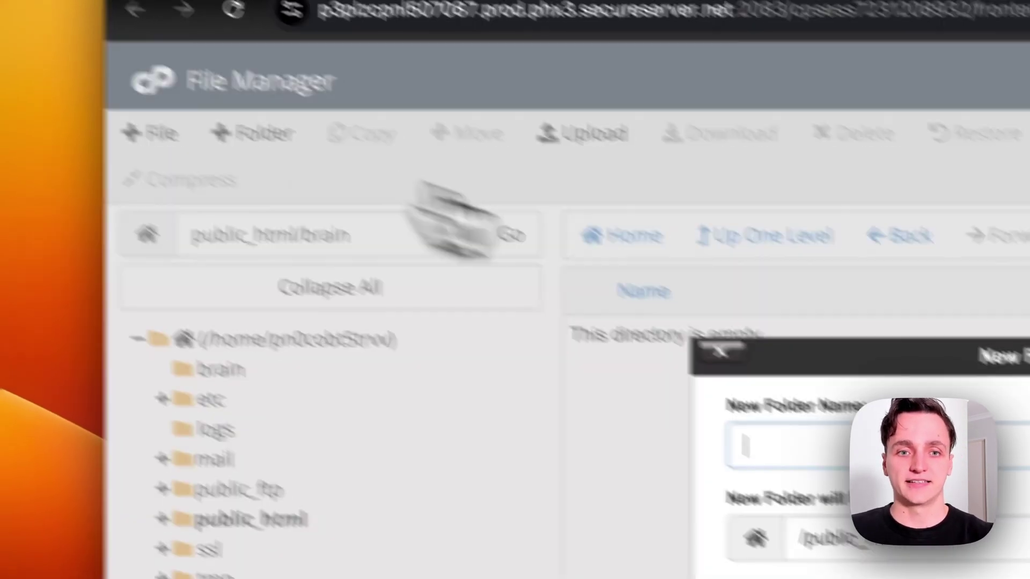
pyautogui.write('css')
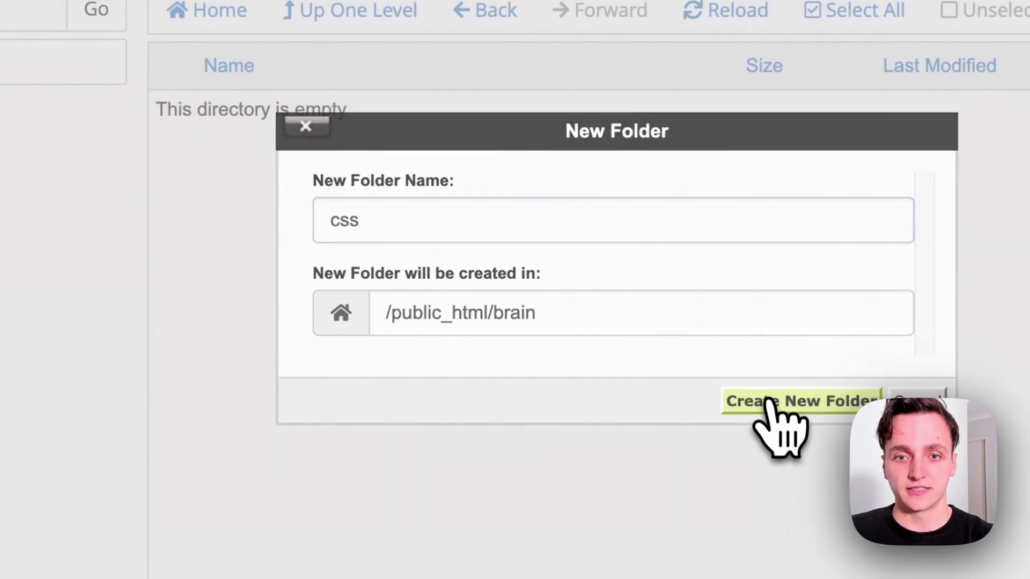
pyautogui.click(766, 402)
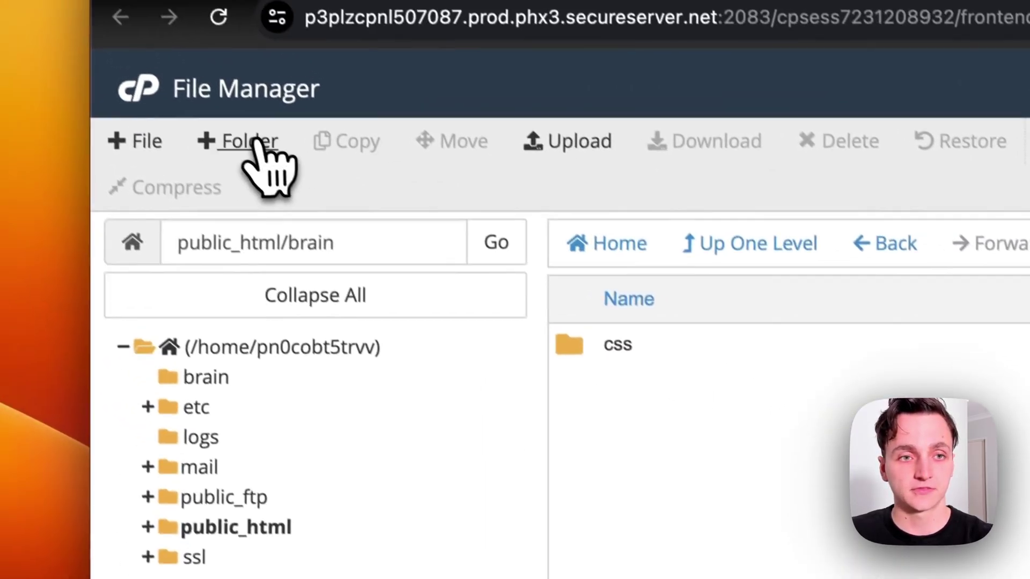
pyautogui.click(209, 86)
pyautogui.write('js')
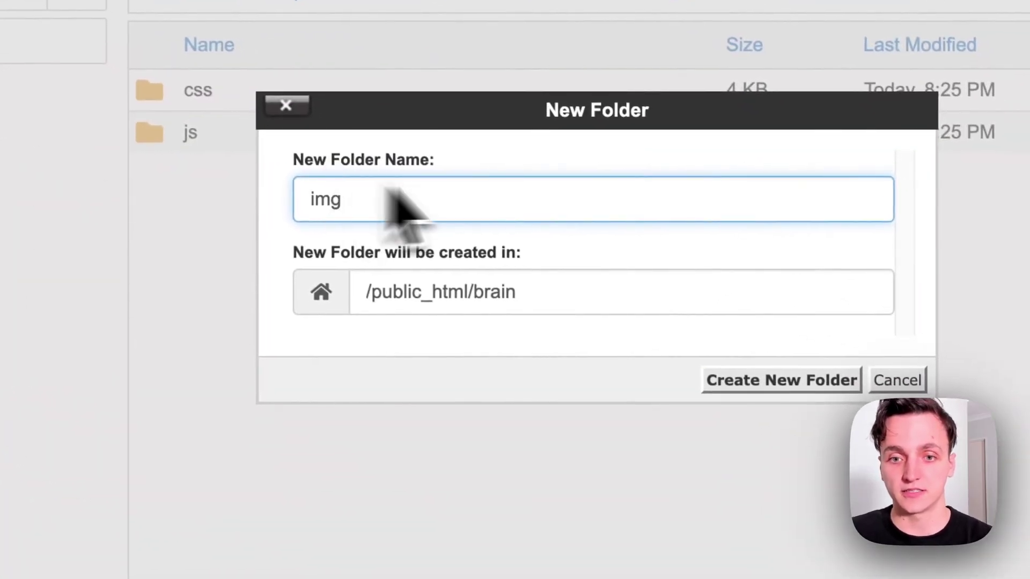
pyautogui.click(759, 381)
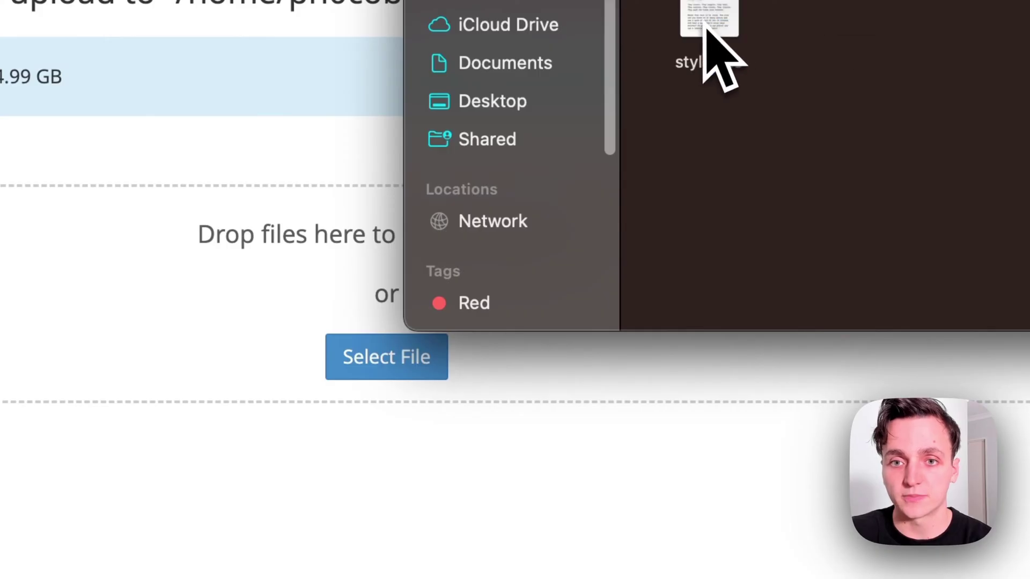
# Upload style.css into brain/css, then return to the brain folder.
pyautogui.moveTo(504, 129); pyautogui.dragTo(290, 313)
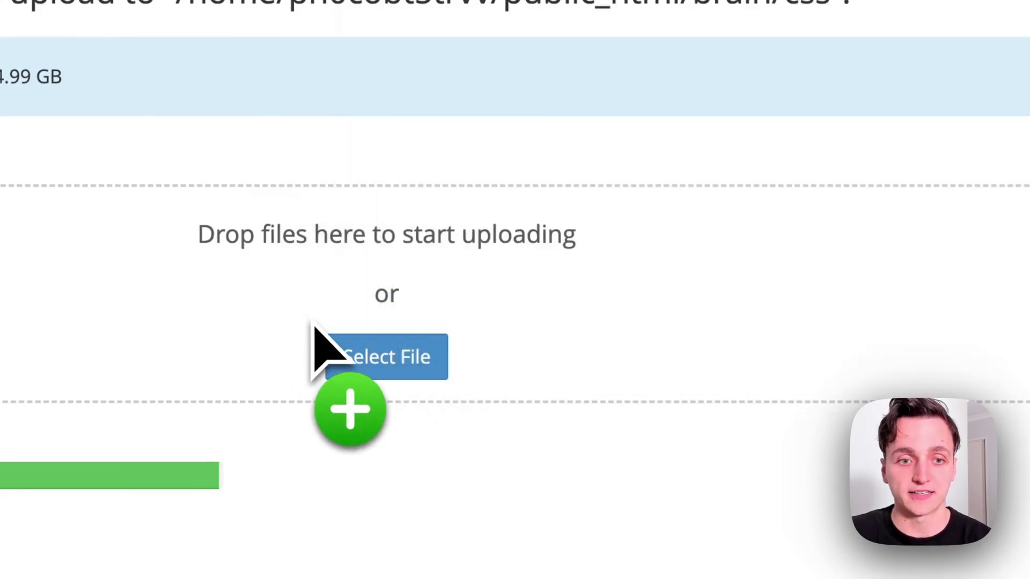
pyautogui.click(593, 496)
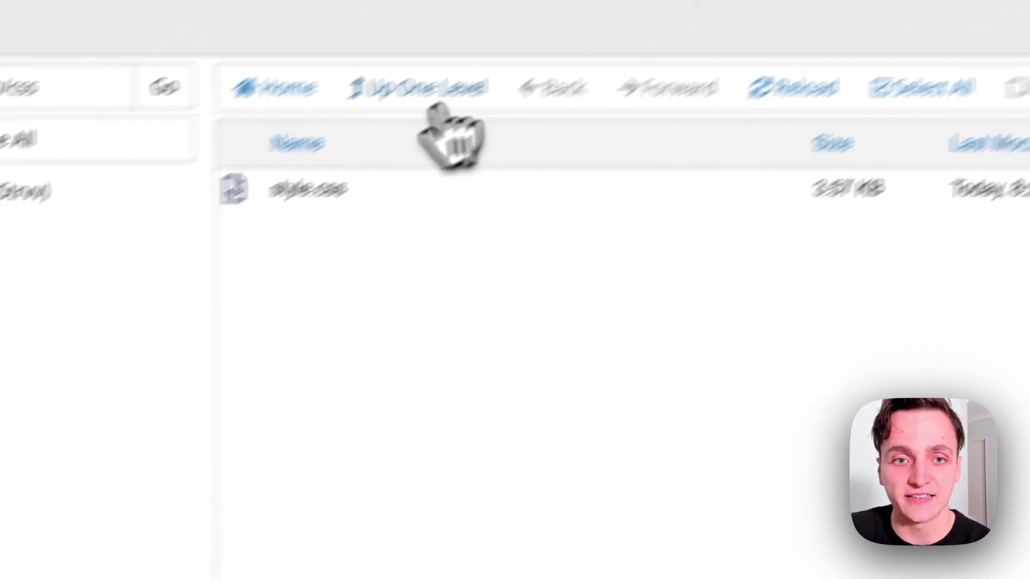
pyautogui.click(442, 215)
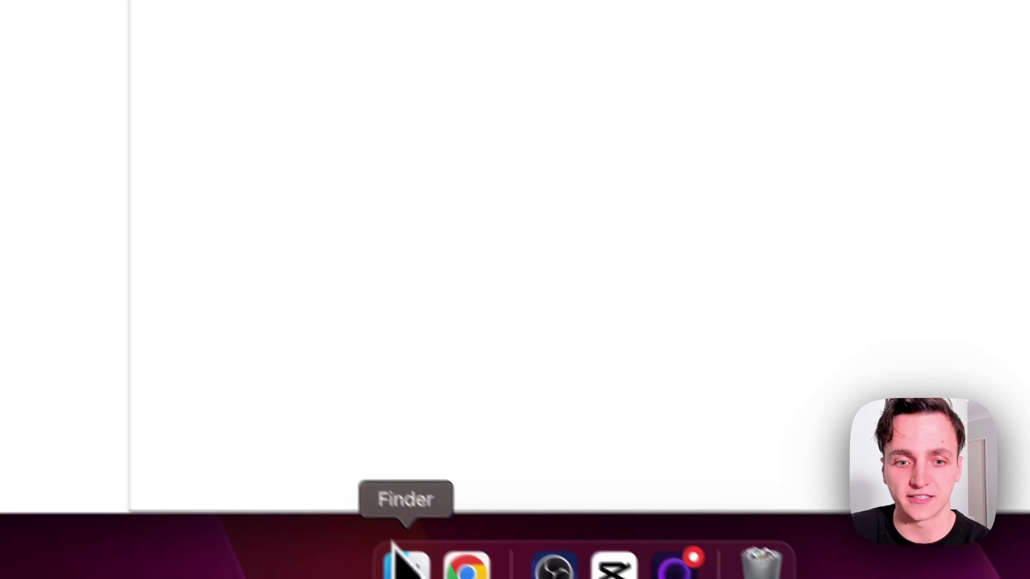
# Upload script.js from the local js folder into brain/js.
pyautogui.click(404, 563)
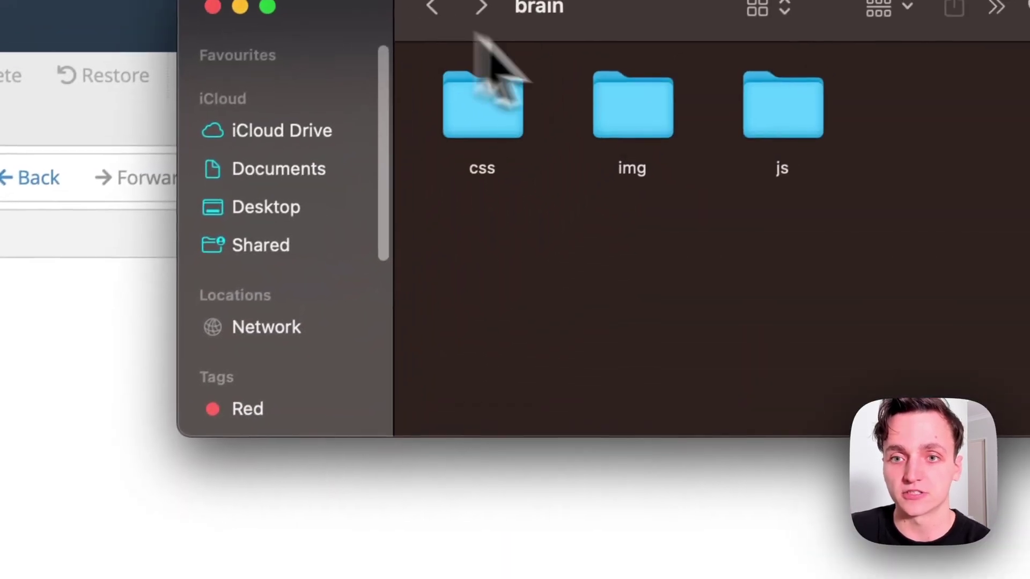
pyautogui.doubleClick(781, 161)
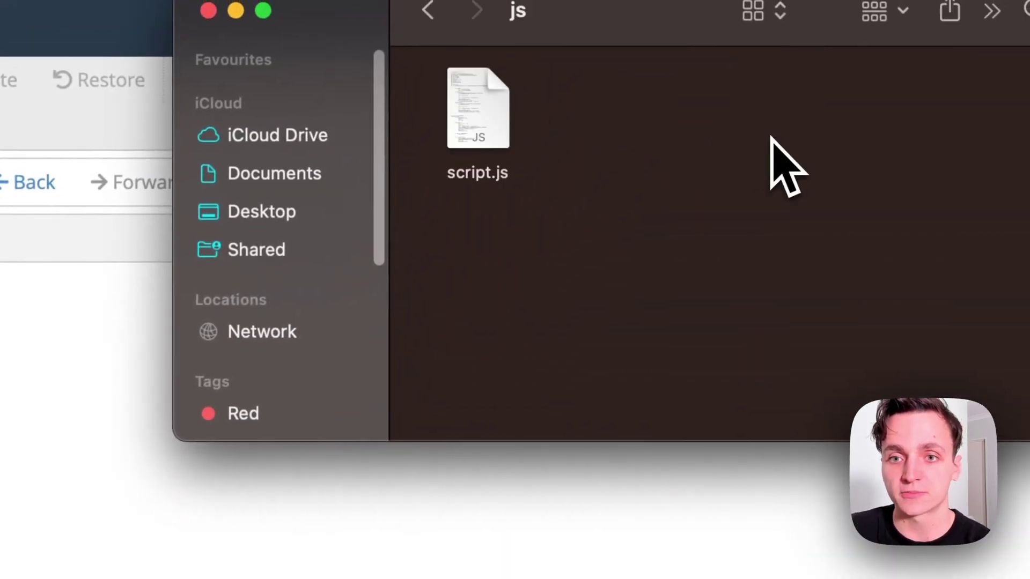
pyautogui.moveTo(476, 108); pyautogui.dragTo(509, 230)
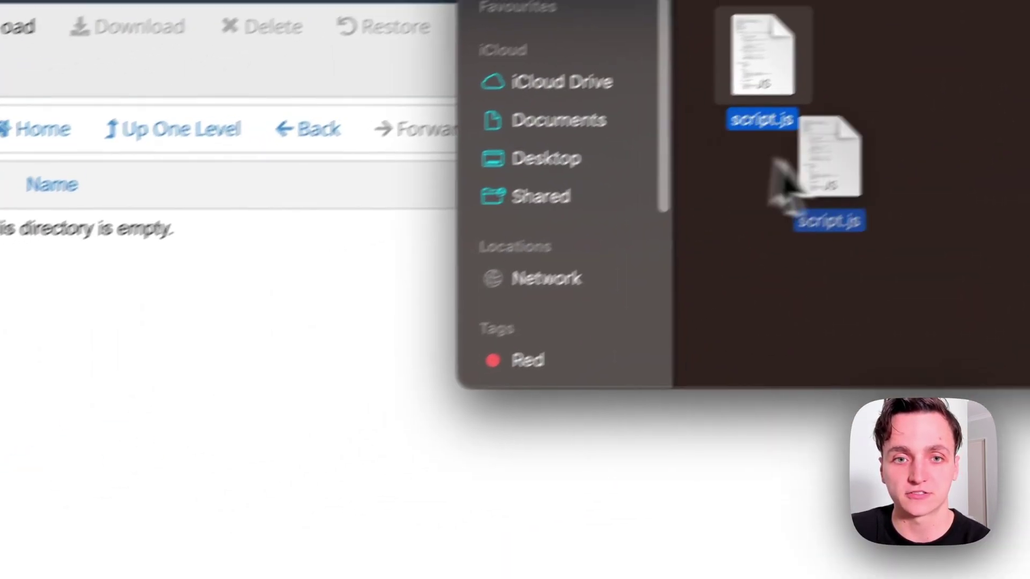
pyautogui.moveTo(786, 182); pyautogui.dragTo(528, 243)
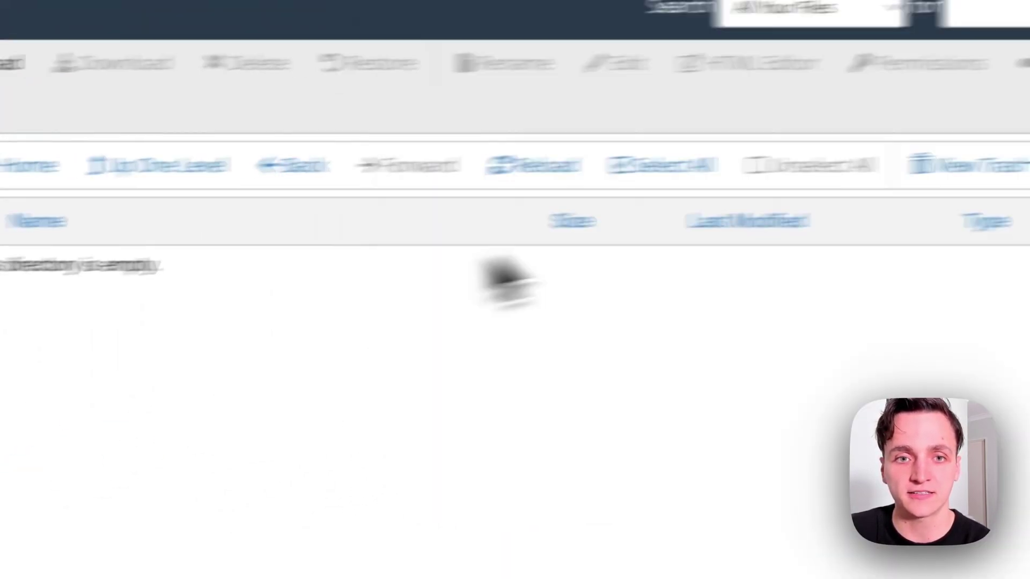
pyautogui.click(24, 28)
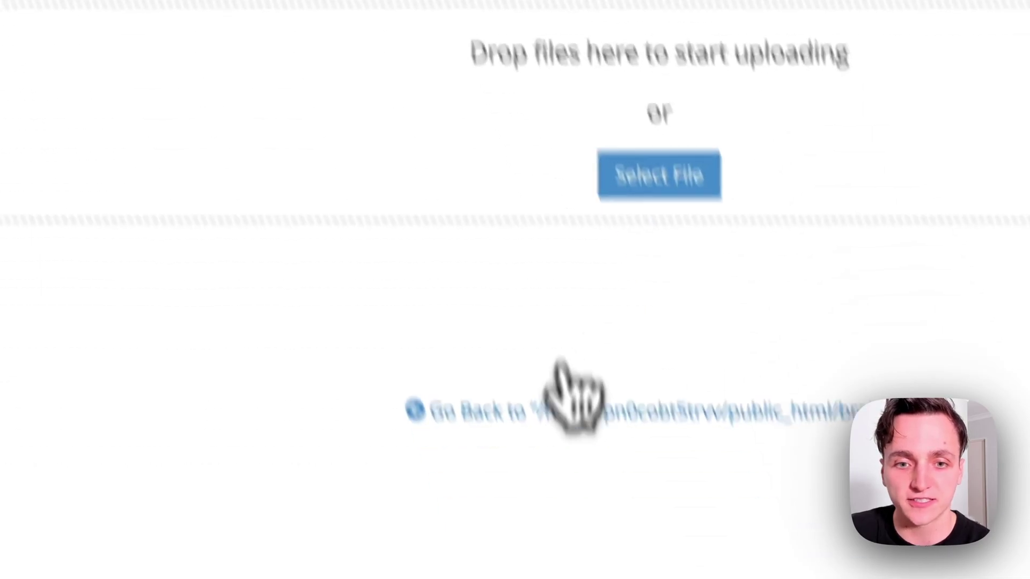
pyautogui.click(402, 491)
pyautogui.moveTo(783, 102); pyautogui.dragTo(184, 269)
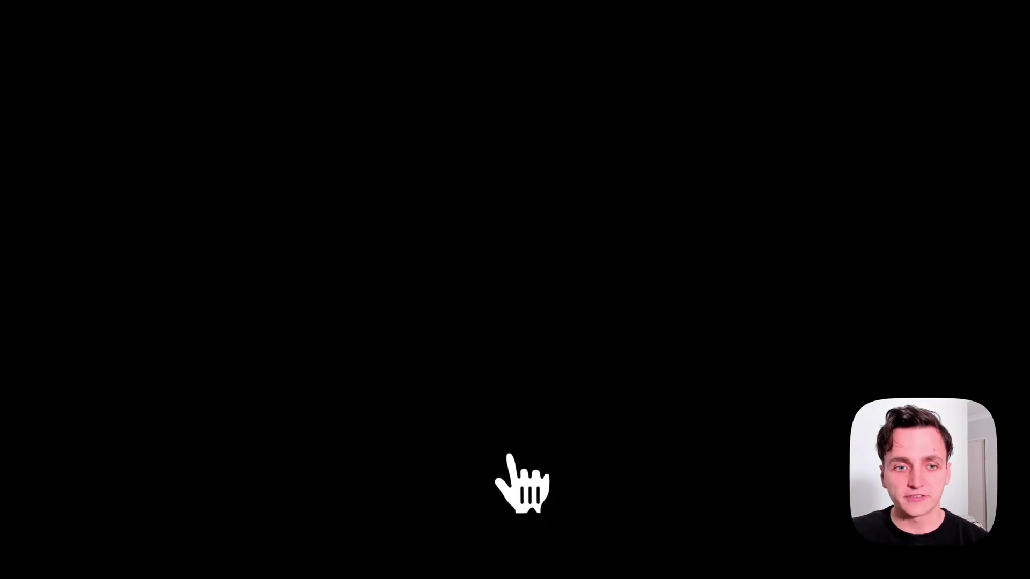
pyautogui.click(525, 455)
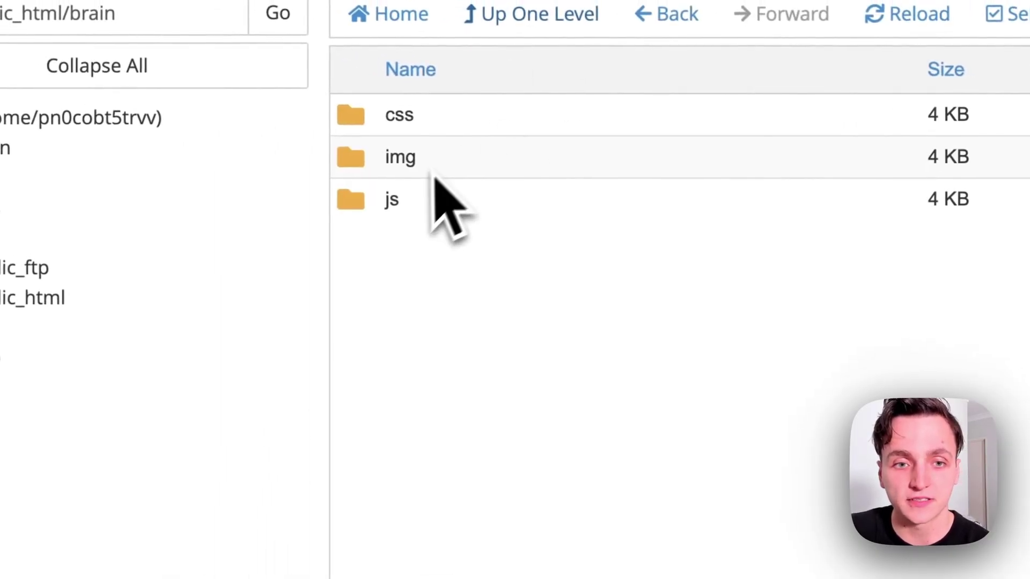
# Upload fav.png into the server's brain/img folder.
pyautogui.doubleClick(428, 173)
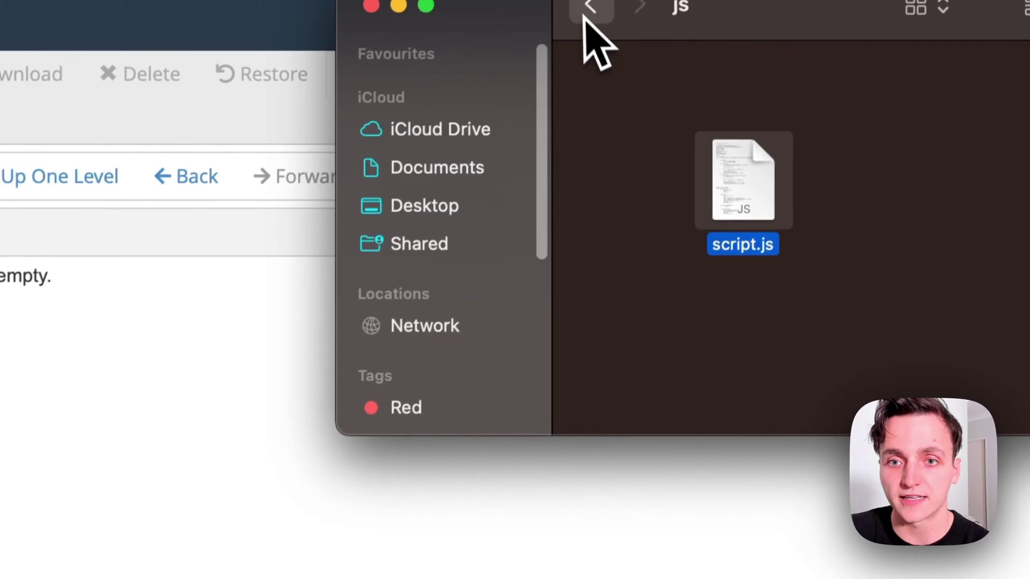
pyautogui.click(586, 16)
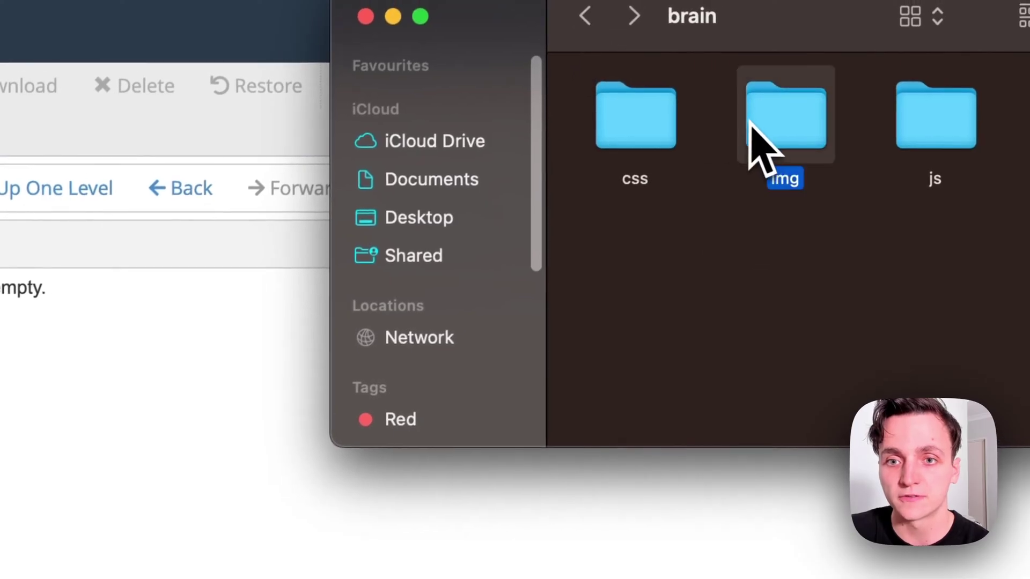
pyautogui.moveTo(635, 116); pyautogui.dragTo(585, 196)
pyautogui.click(225, 37)
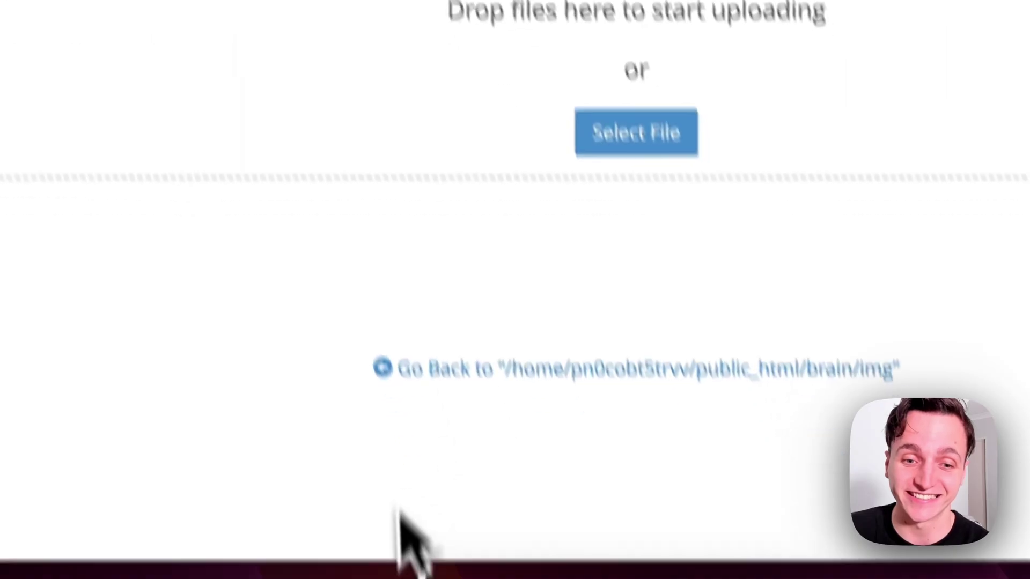
pyautogui.click(445, 578)
pyautogui.moveTo(962, 0); pyautogui.dragTo(474, 92)
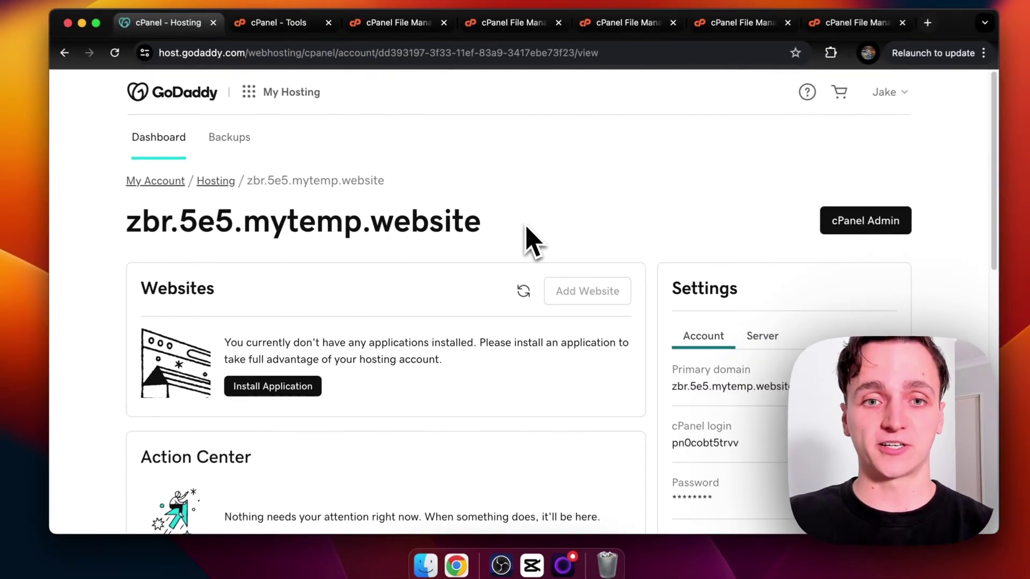
# Copy the zbr.5e5.mytemp.website domain and load it in a new browser tab.
pyautogui.moveTo(531, 230); pyautogui.dragTo(156, 233)
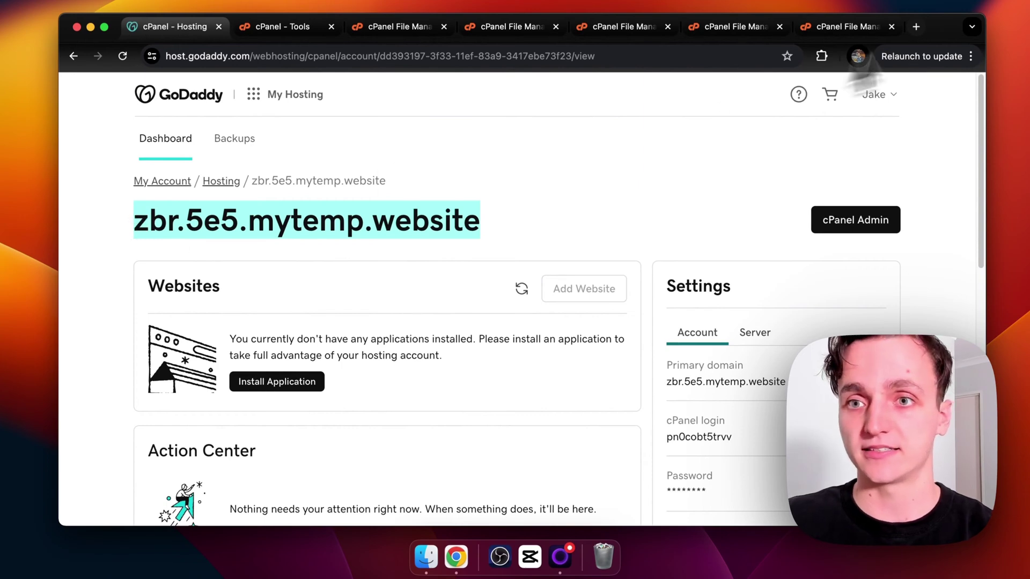
pyautogui.click(917, 28)
pyautogui.write('zbr.5e5.mytemp.website')
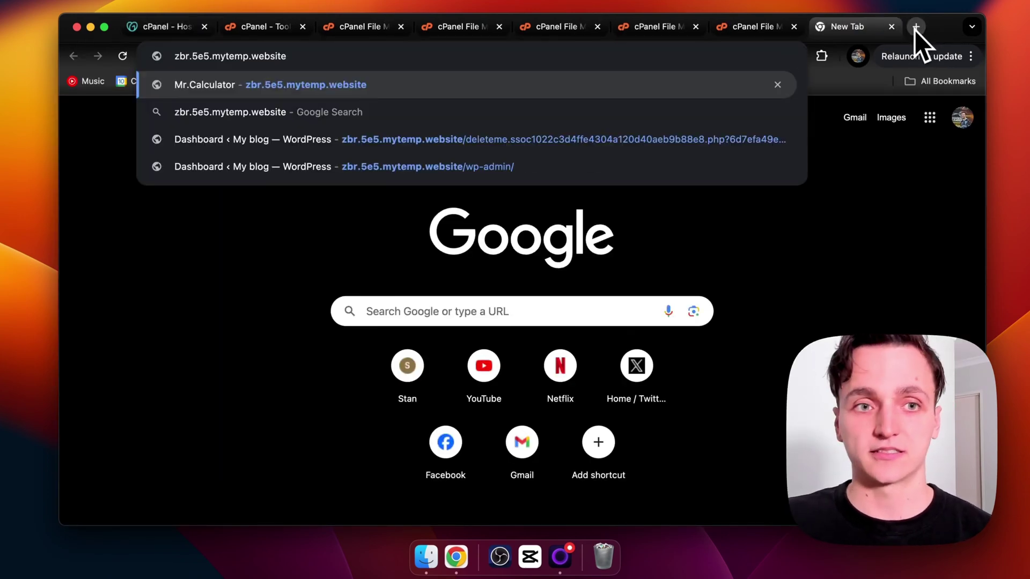
pyautogui.press('Return')
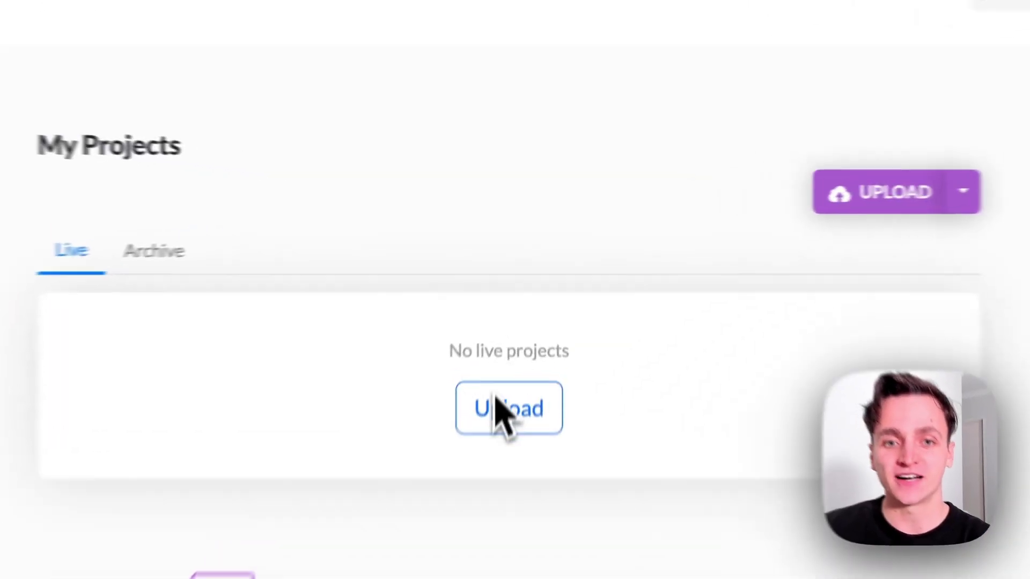
# Open the Upload dialog from the tiiny.host My Projects page.
pyautogui.click(512, 331)
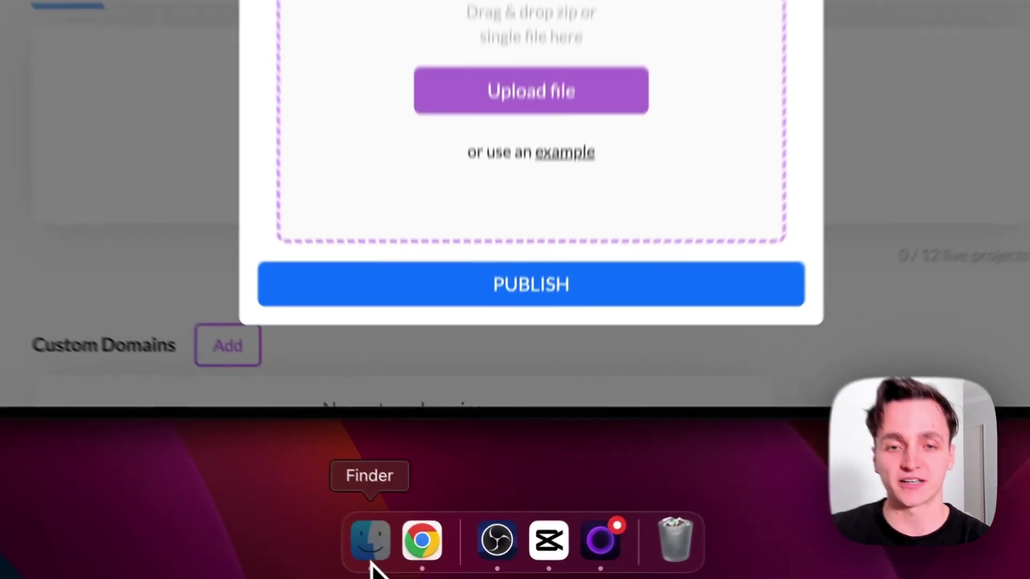
# Compress brain, index.html and README.md into Archive.zip and drop it into the tiiny.host upload.
pyautogui.click(426, 556)
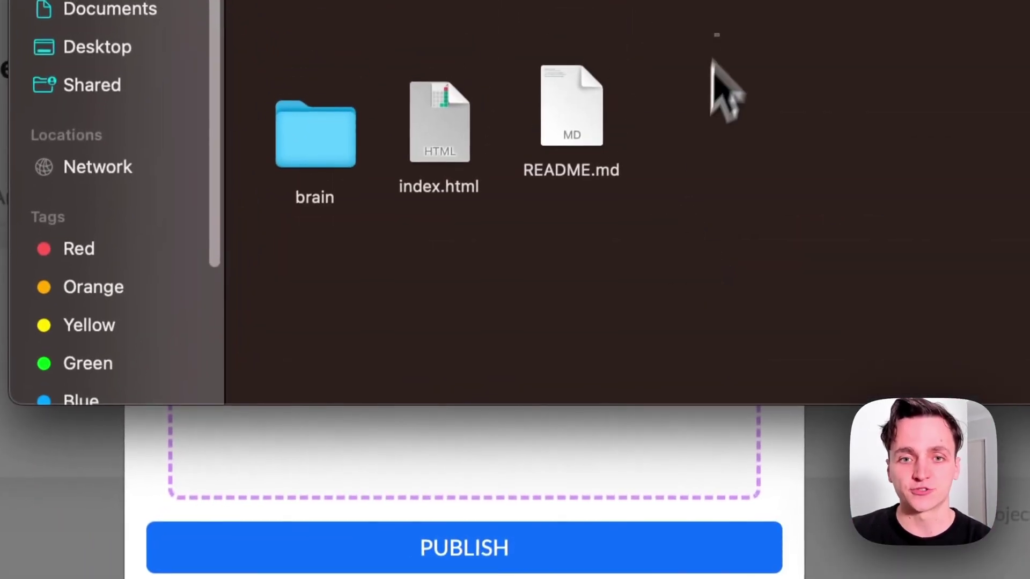
pyautogui.moveTo(712, 60); pyautogui.dragTo(317, 179)
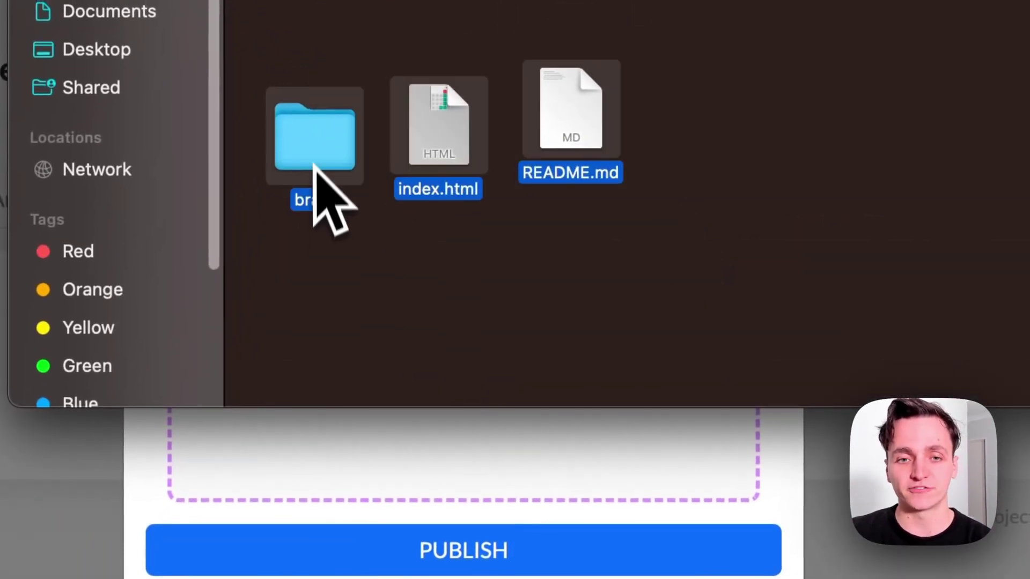
pyautogui.rightClick(317, 131)
pyautogui.click(445, 366)
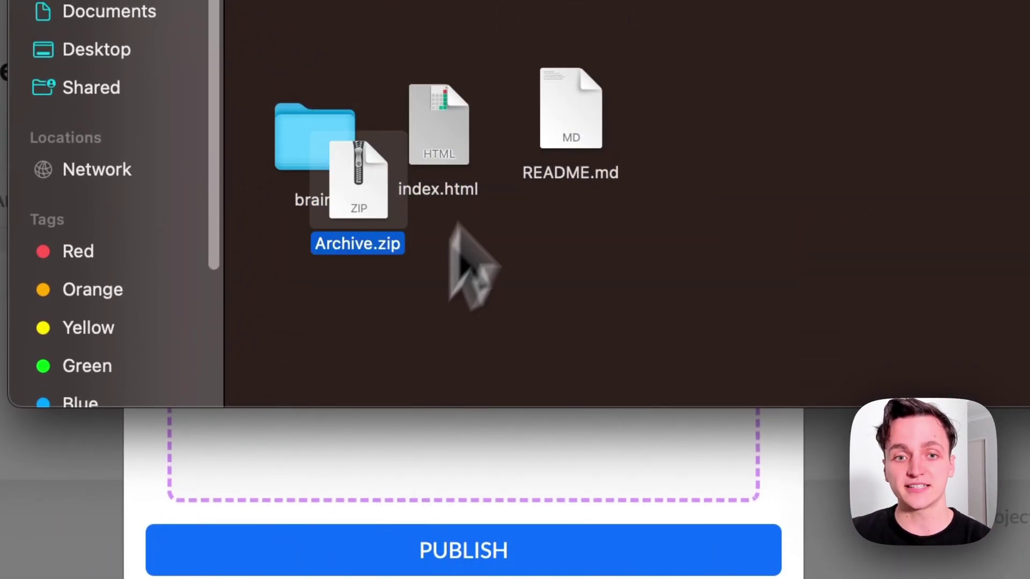
pyautogui.moveTo(376, 220); pyautogui.dragTo(528, 472)
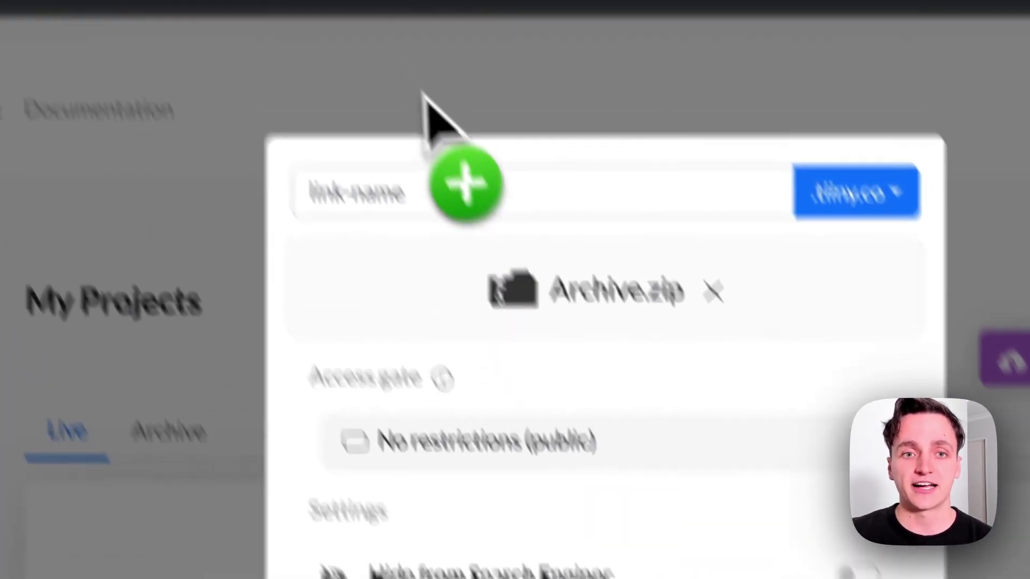
# Set the link name to my-calculator with the .tiiny.co ending and publish.
pyautogui.click(478, 303)
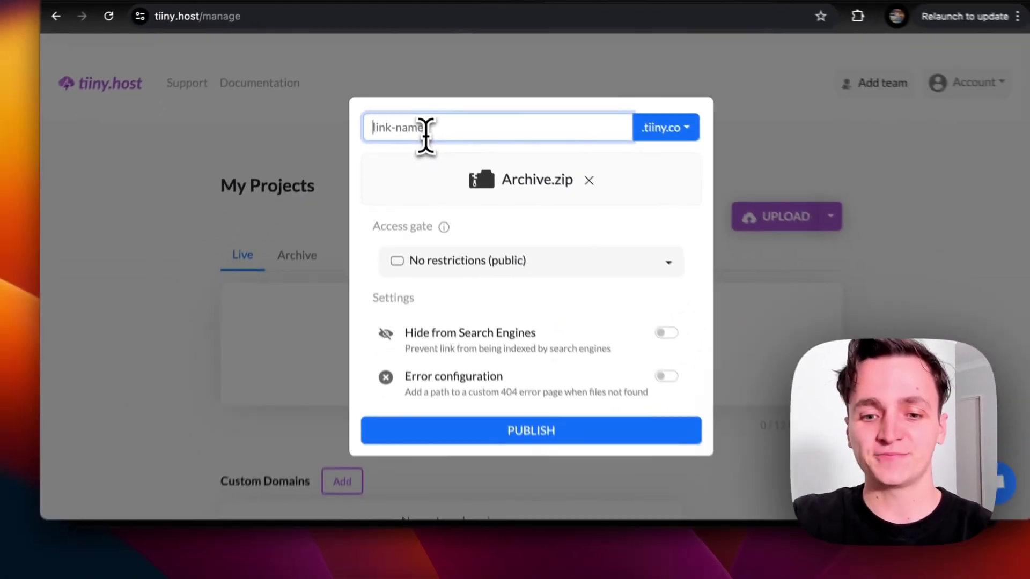
pyautogui.write('my-calculator')
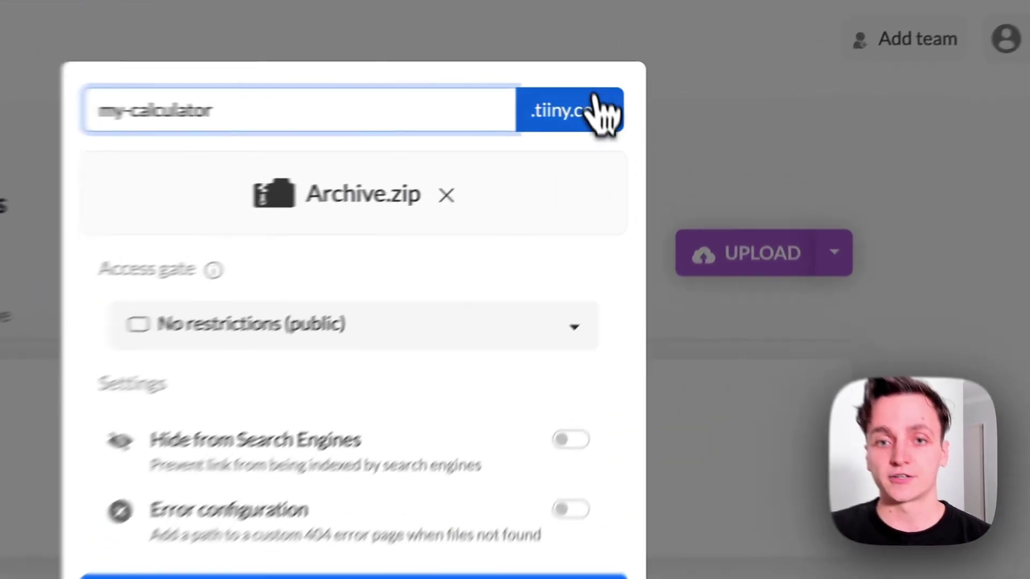
pyautogui.click(657, 114)
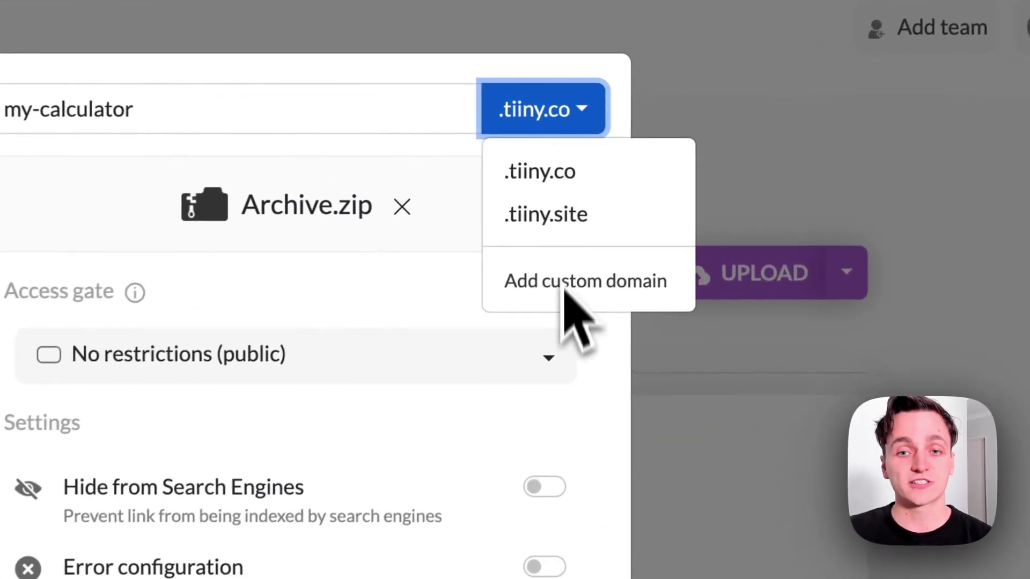
pyautogui.click(647, 117)
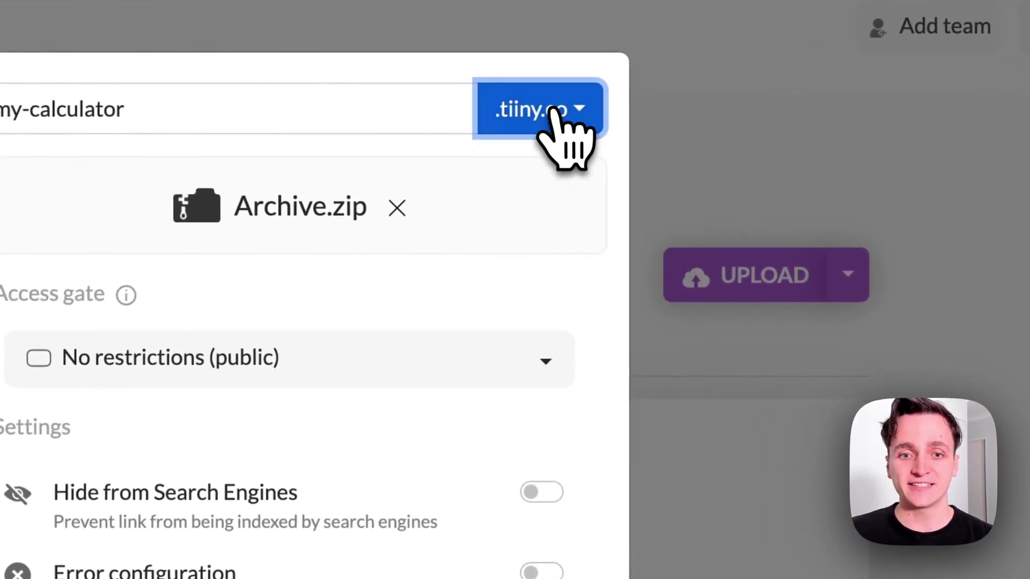
pyautogui.click(510, 287)
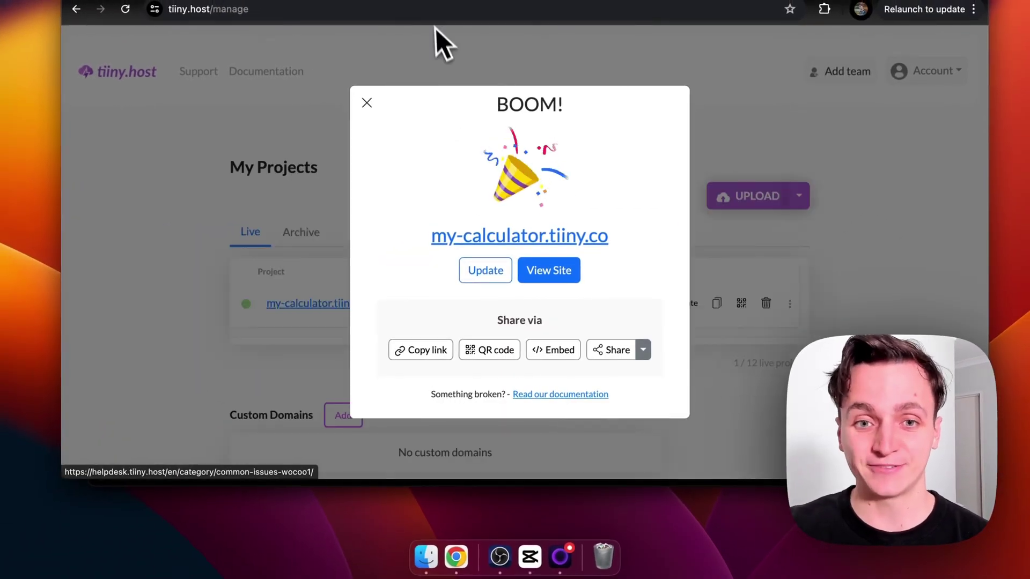
# Follow the my-calculator.tiiny.co link in the success dialog to view the live calculator.
pyautogui.click(506, 244)
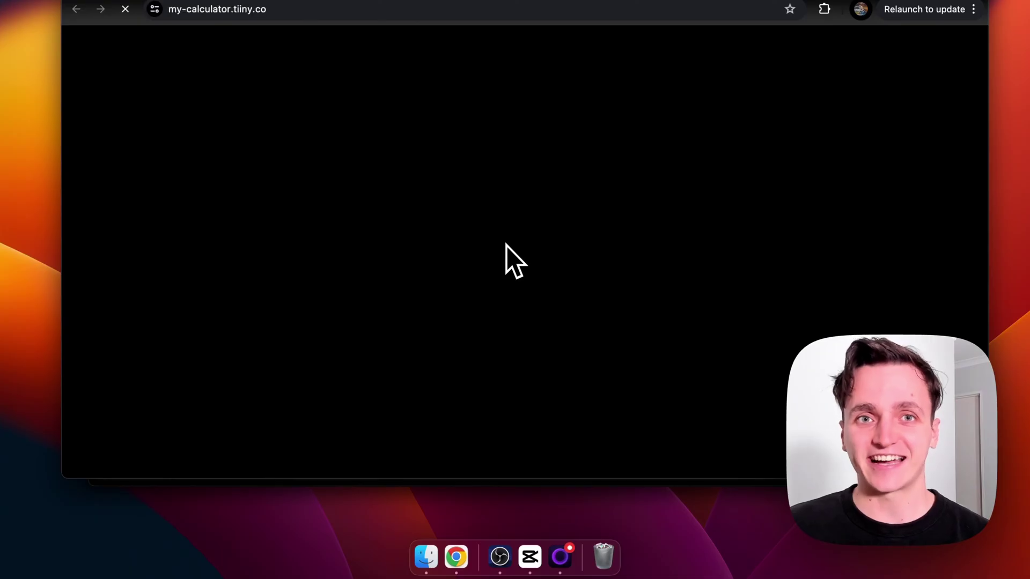